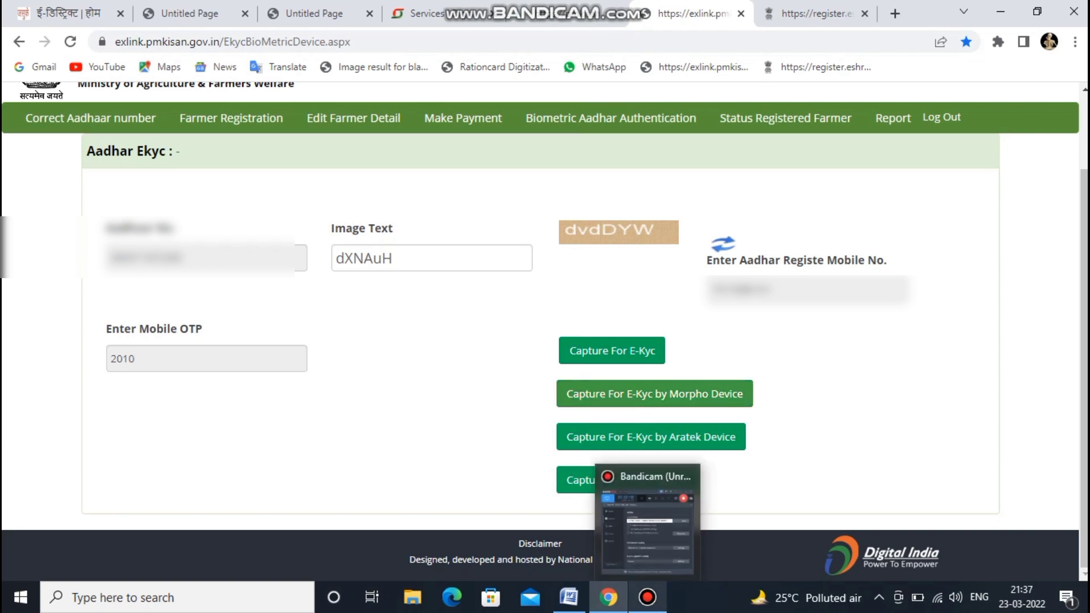
Set the filled PM-Kisan eKYC page aside and open a fresh blank browser tab.
left_click(647, 597)
left_click(895, 13)
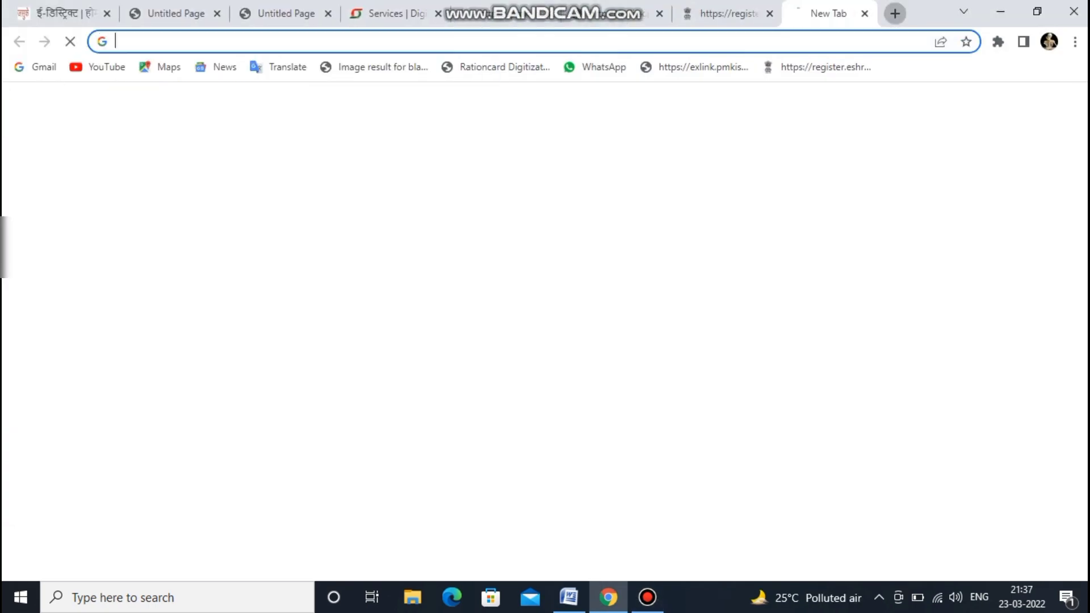
Search Google for 'code plug' and open the codeplug.in website from the results.
left_click(358, 335)
type("c")
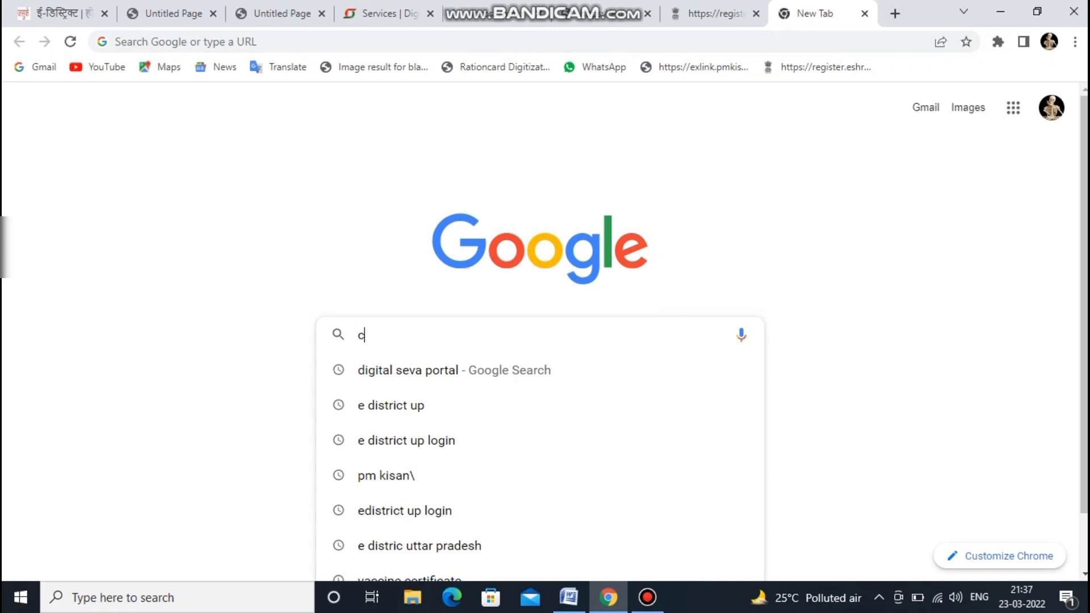
type("ode plug")
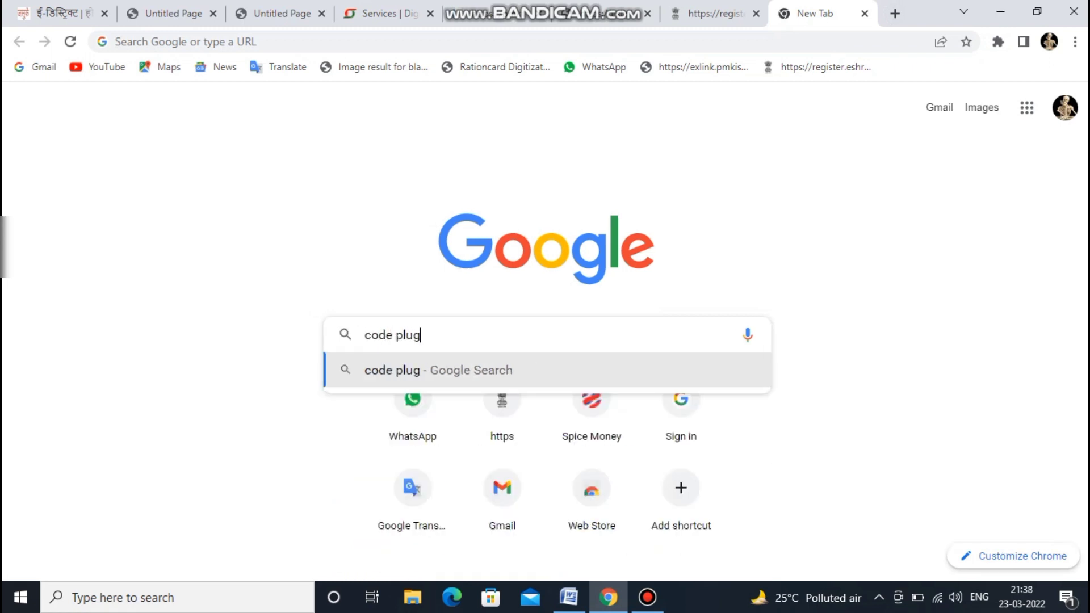
key("Return")
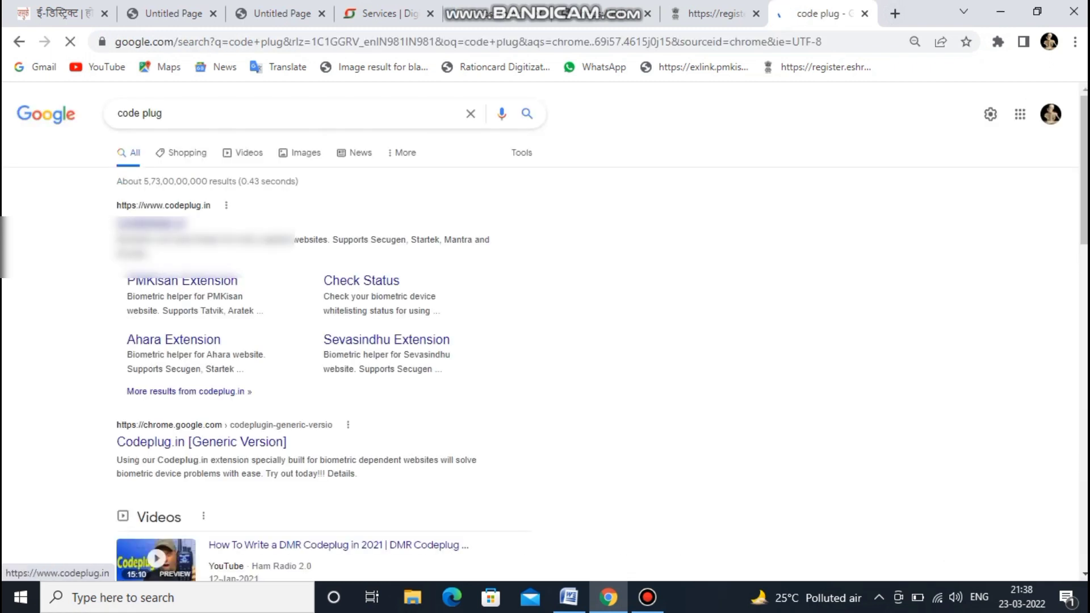
left_click(150, 222)
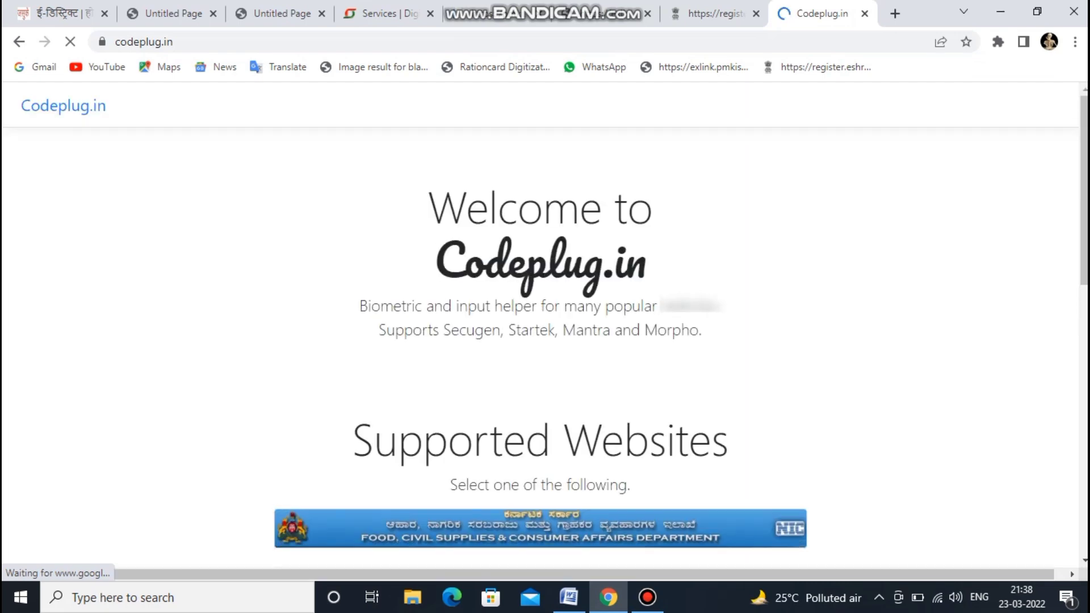
Go from the PM-Kisan Samman Nidhi banner to the Codeplug.in [Generic Version] Web Store listing.
scroll(545, 324, "down", 5)
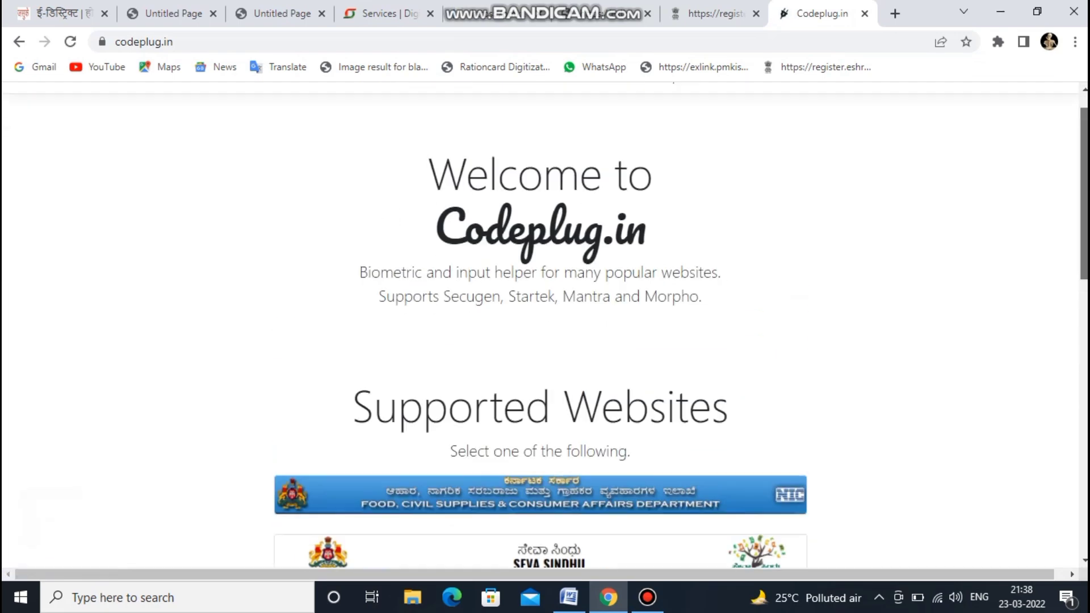
scroll(545, 324, "down", 4)
scroll(545, 340, "down", 2)
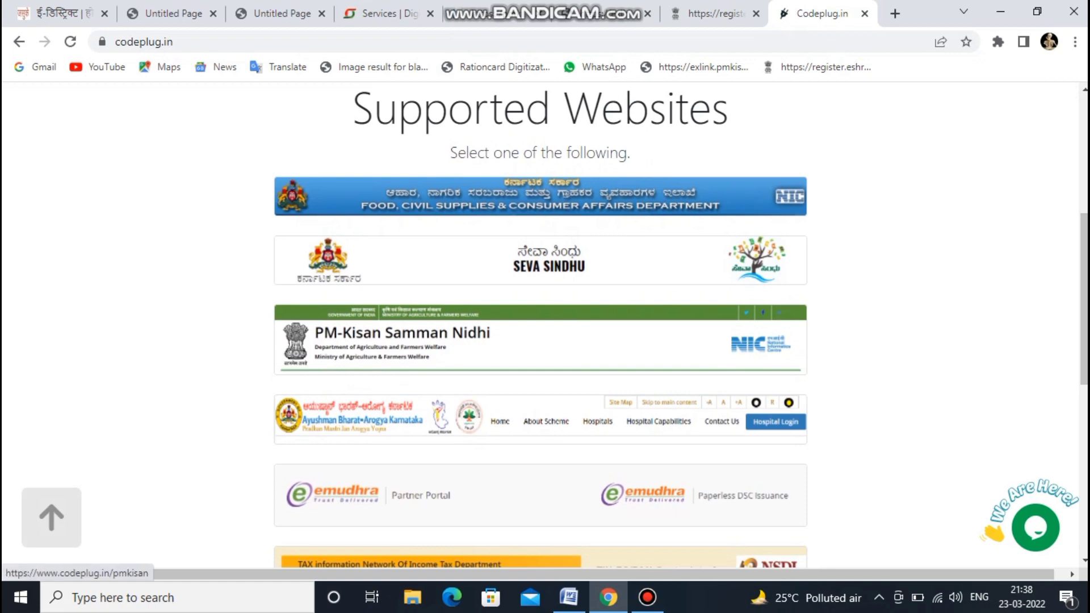
left_click(540, 316)
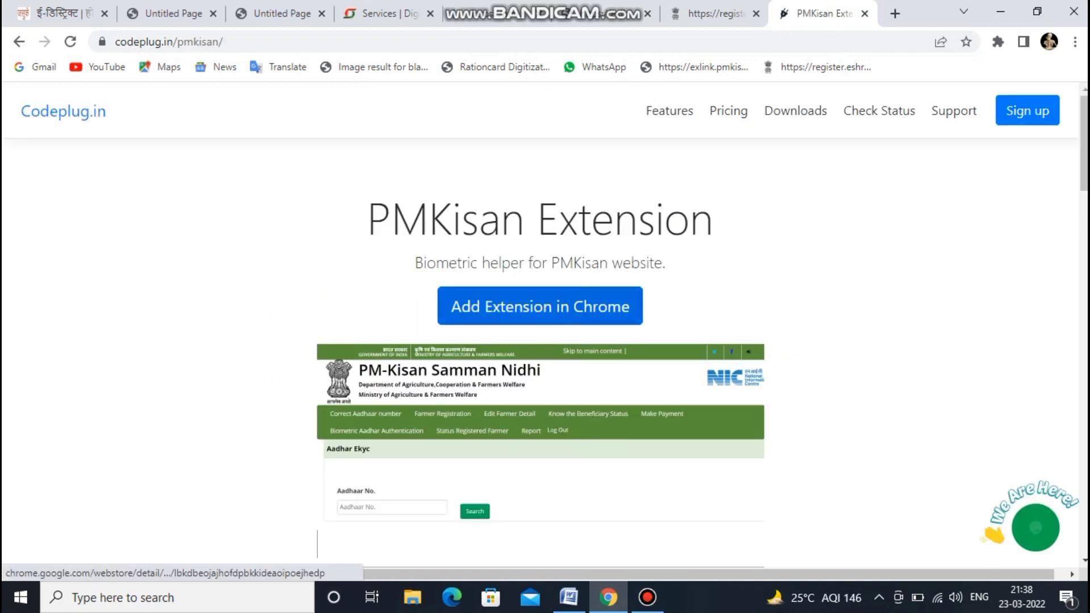
scroll(540, 307, "down", 2)
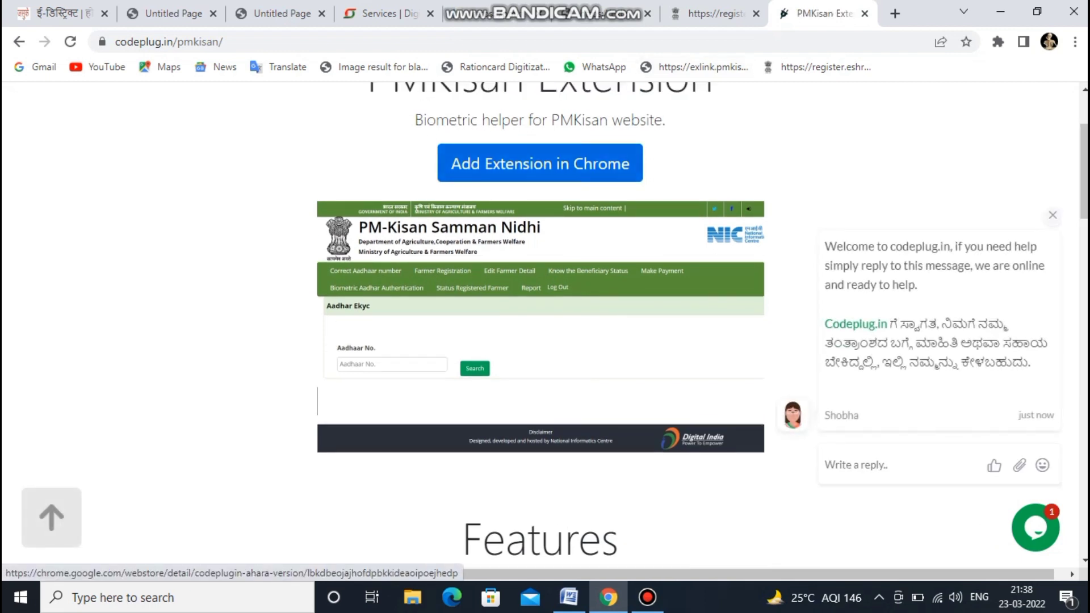
left_click(539, 163)
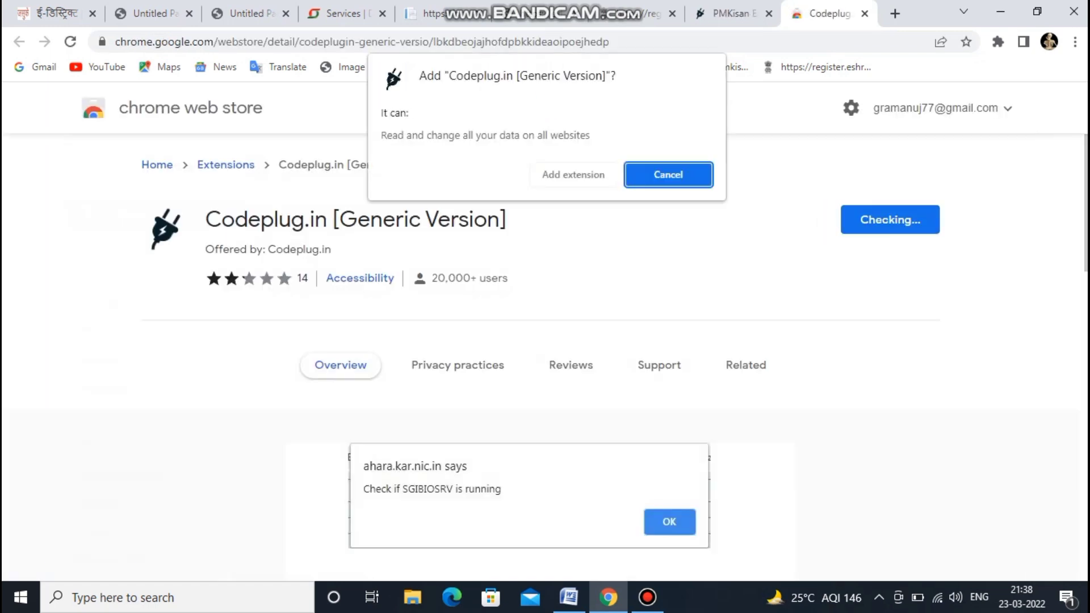
Add Codeplug.in [Generic Version] to Chrome and confirm it appears among installed extensions.
left_click(573, 174)
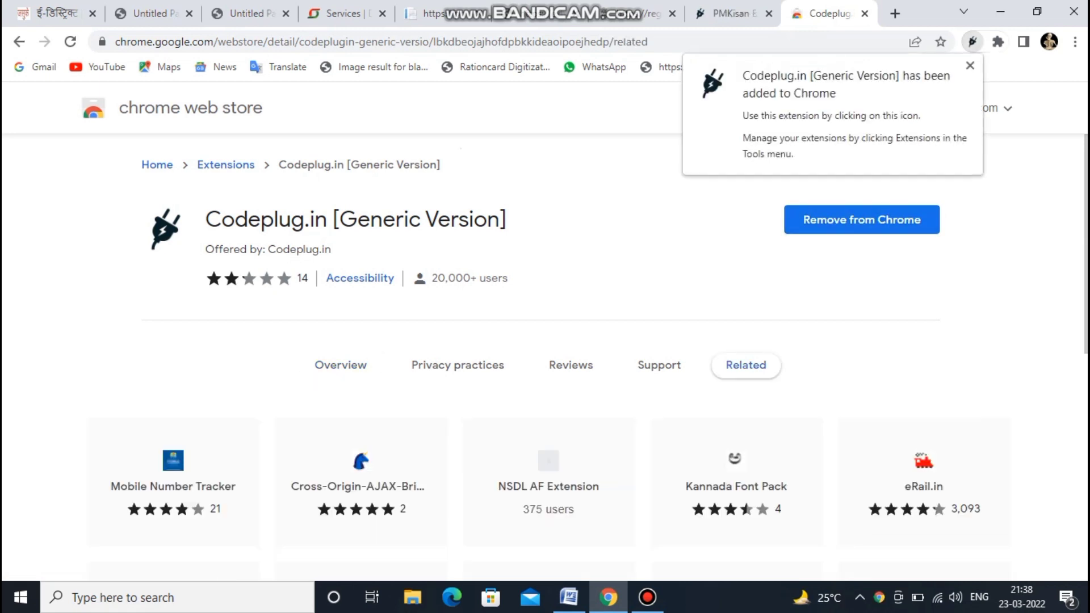
left_click(970, 65)
left_click(997, 41)
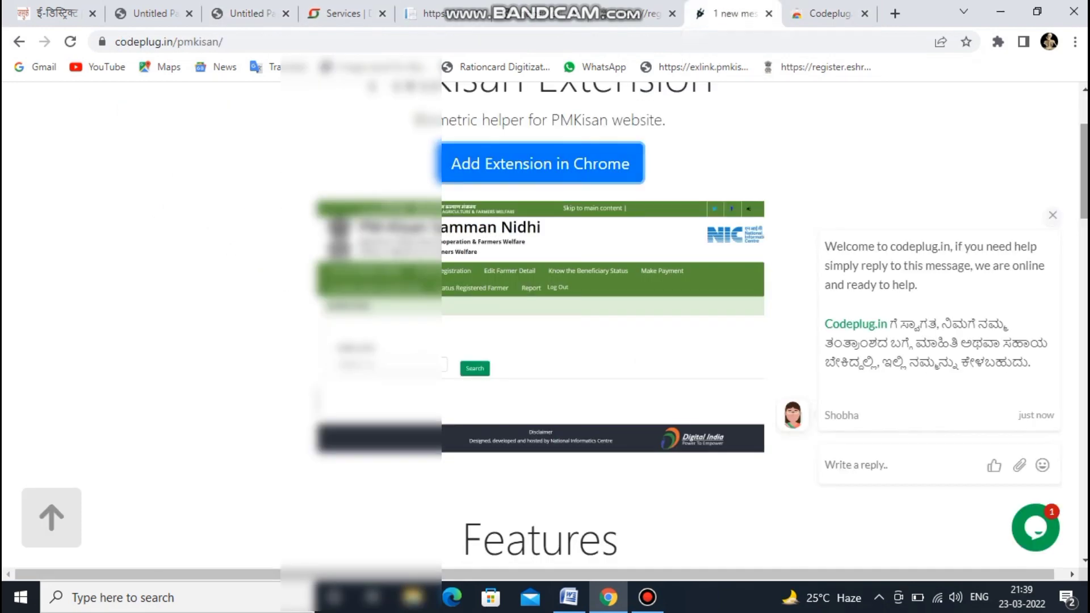
Reload the page, enter the full name, and autofill e-mail, mobile and address from saved details.
key("F5")
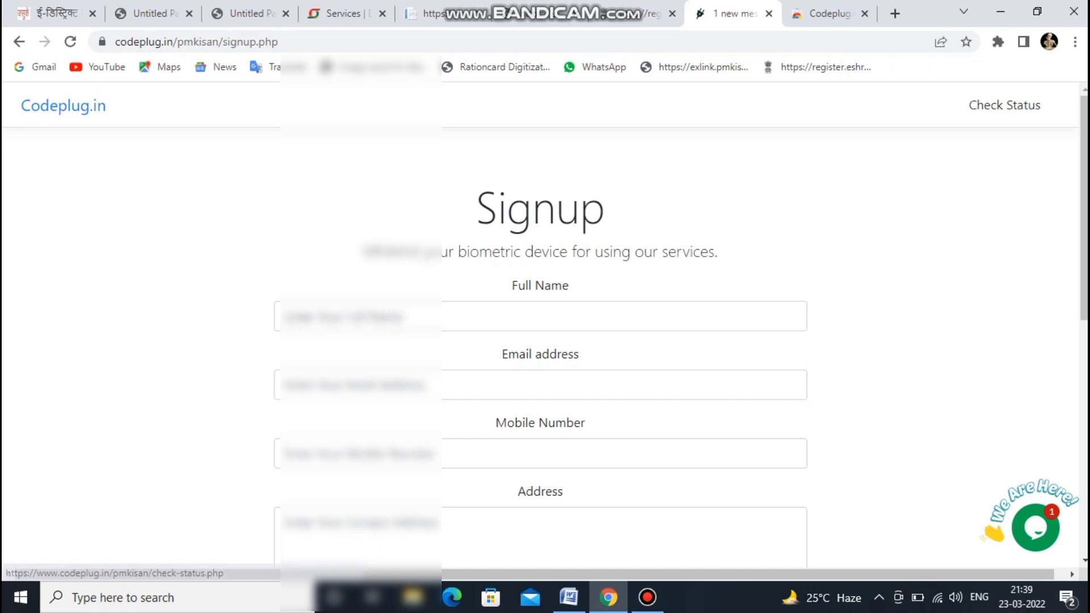
scroll(545, 323, "down", 2)
left_click(352, 211)
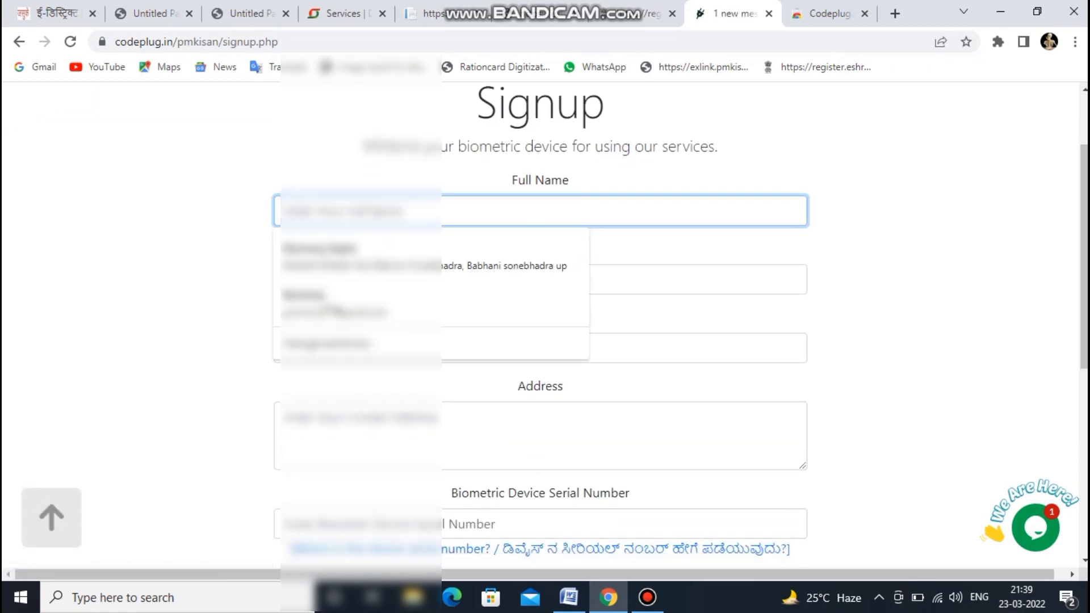
type("Ramesh")
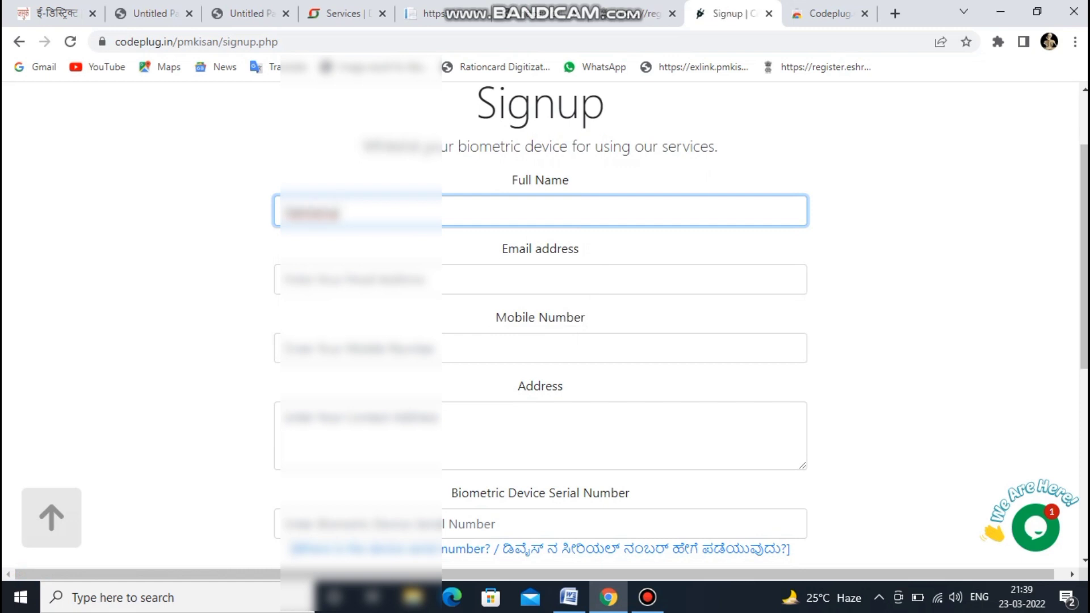
key("Tab")
key("Down")
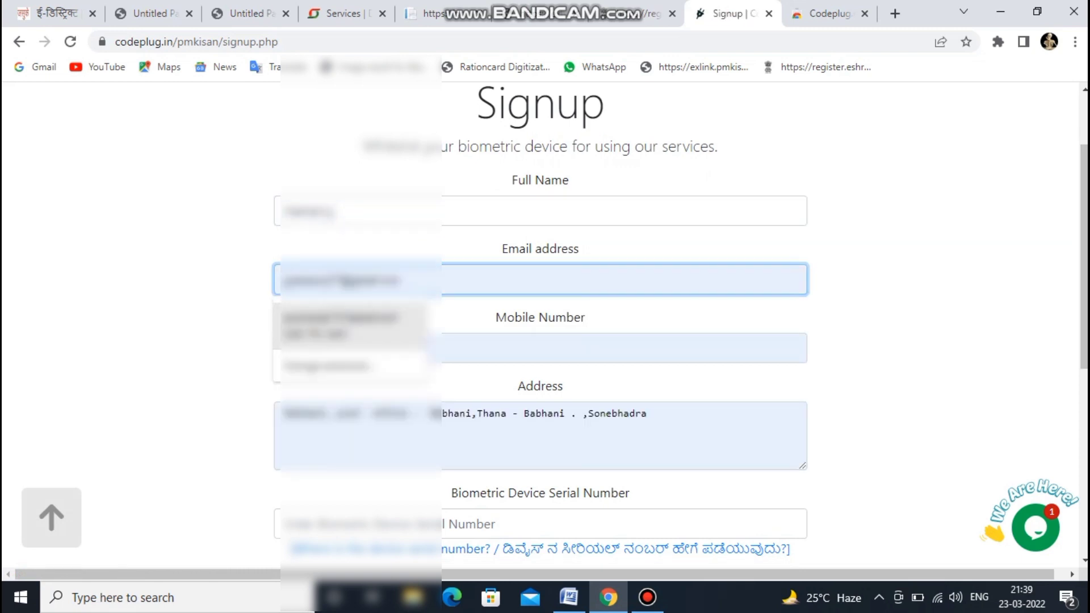
key("Return")
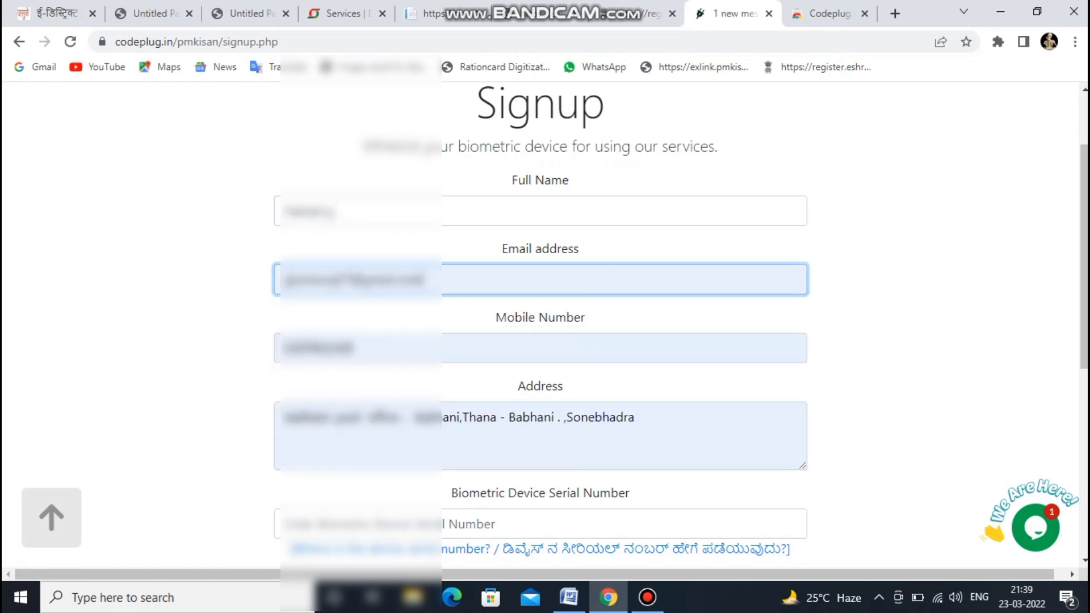
Enter the biometric device serial number in the signup form.
left_click(539, 523)
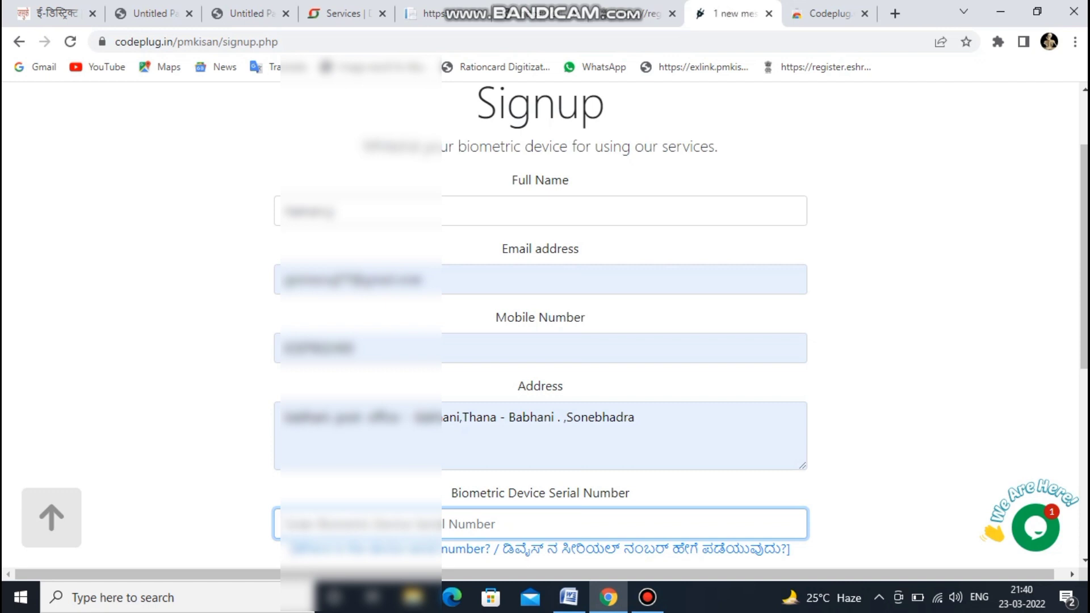
type("abc")
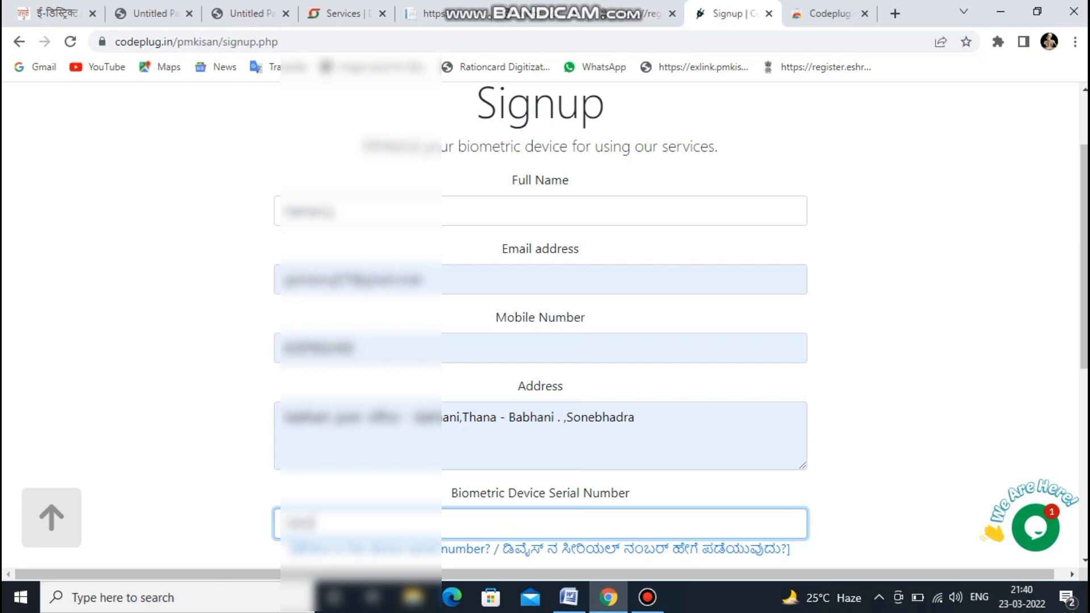
type("123456789")
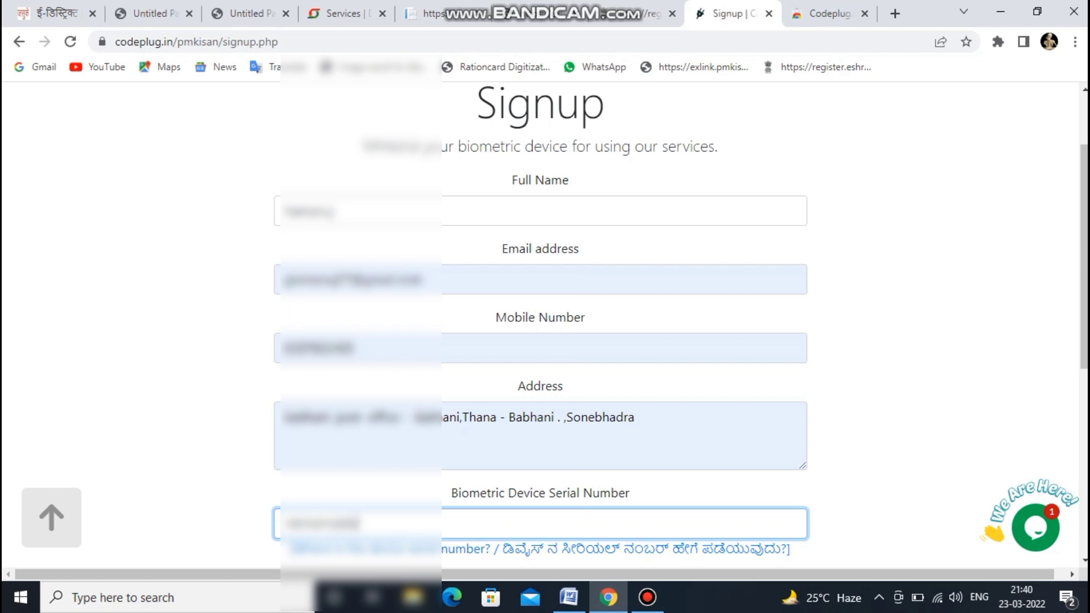
scroll(540, 324, "down", 3)
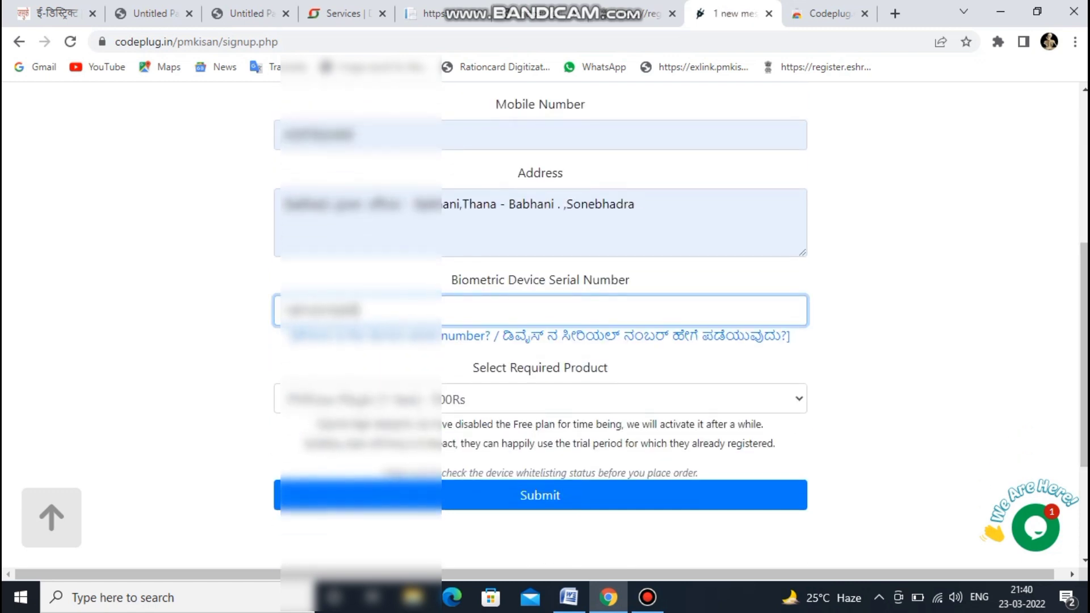
Choose the 75Rs plugin plan and submit the order, completing the ₹88.50 payment.
left_click(540, 399)
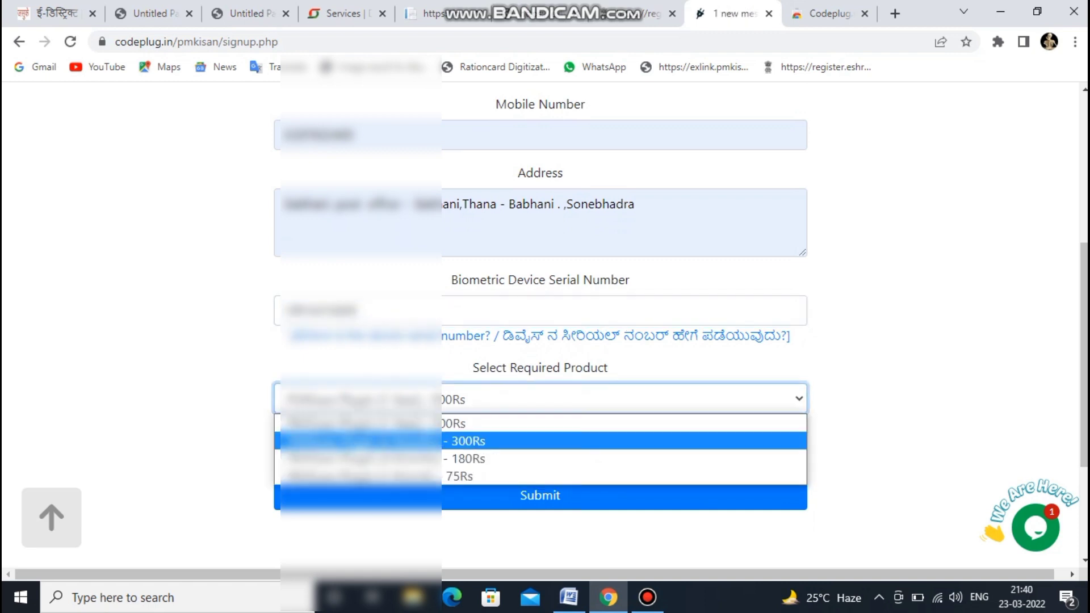
key("Up")
key("Up")
key("Down")
key("Down")
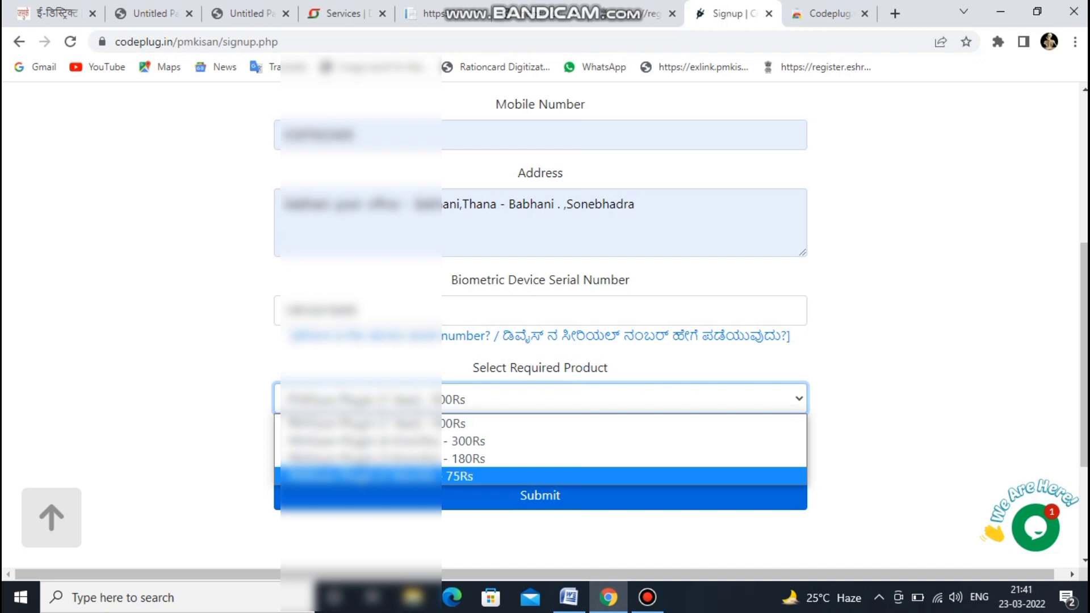
key("Return")
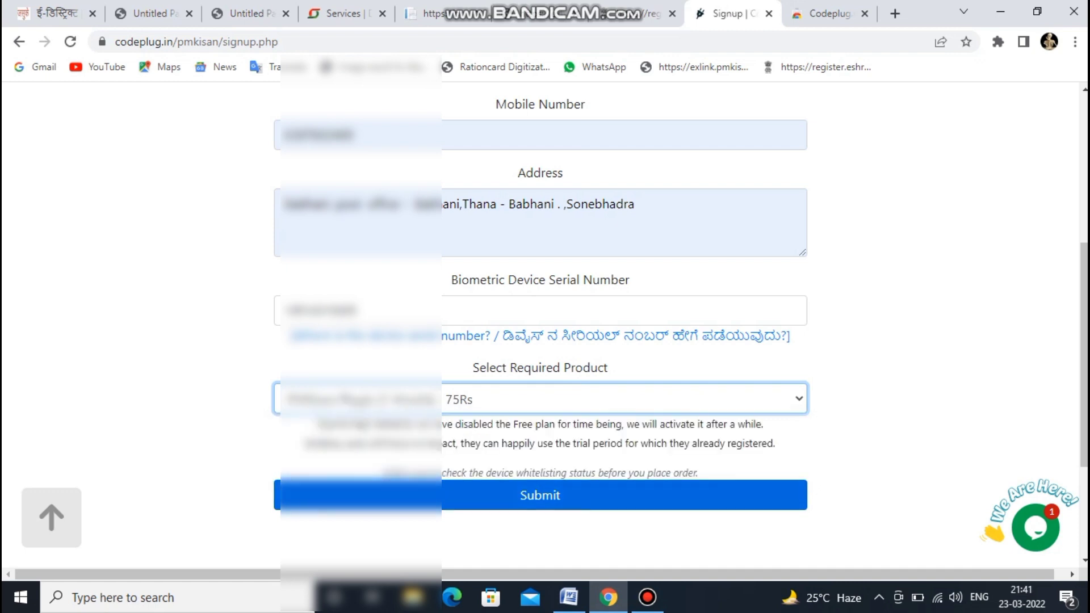
key("Tab")
key("Return")
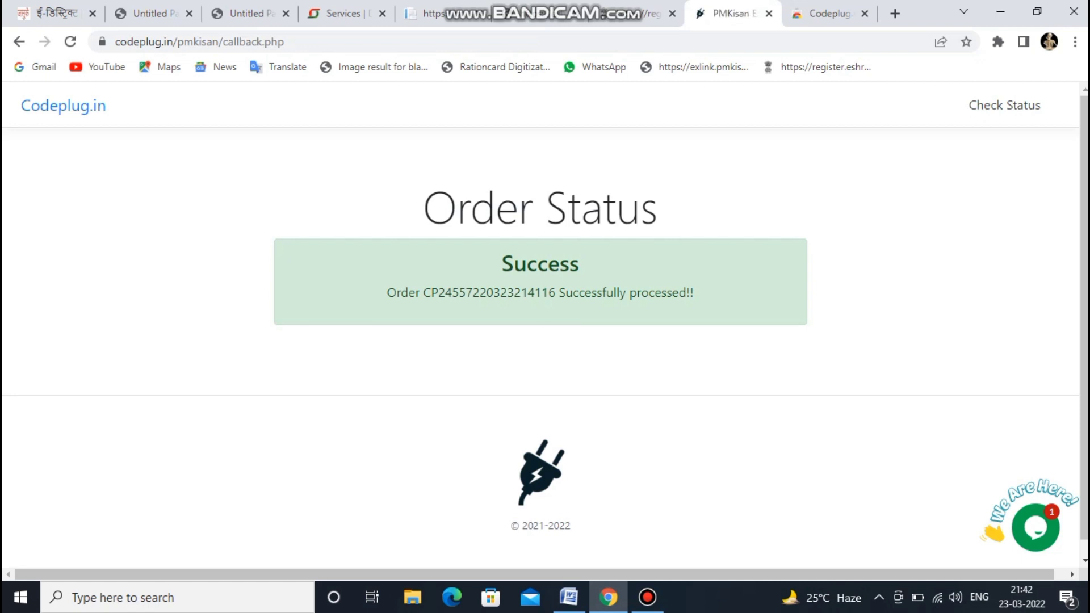
Look up the device serial's whitelisting status, showing PMKisan Plugin [1 Month] Active until 22-04-2022.
left_click(1004, 105)
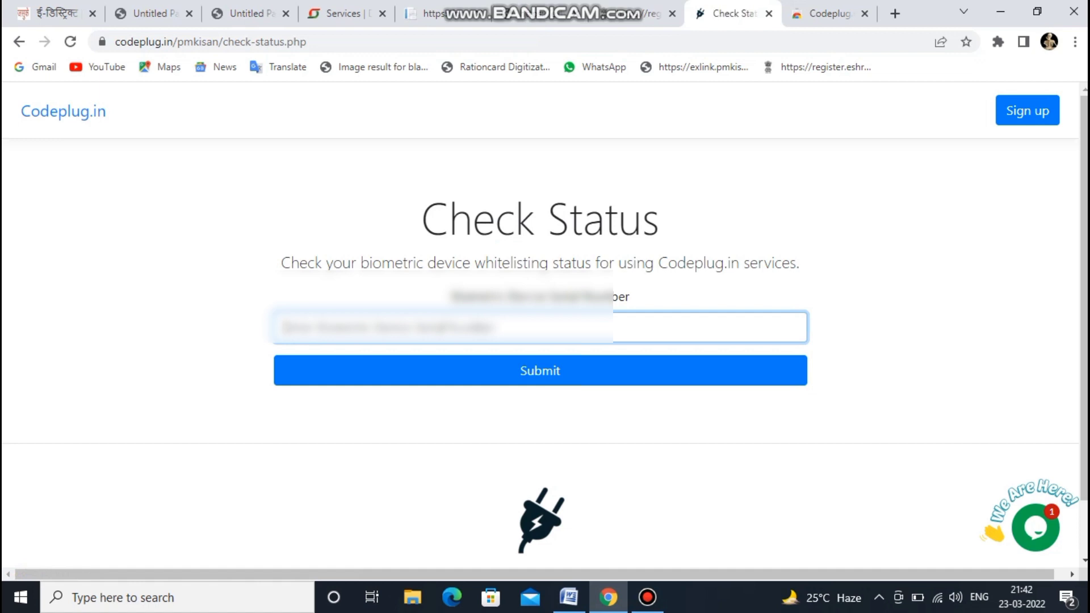
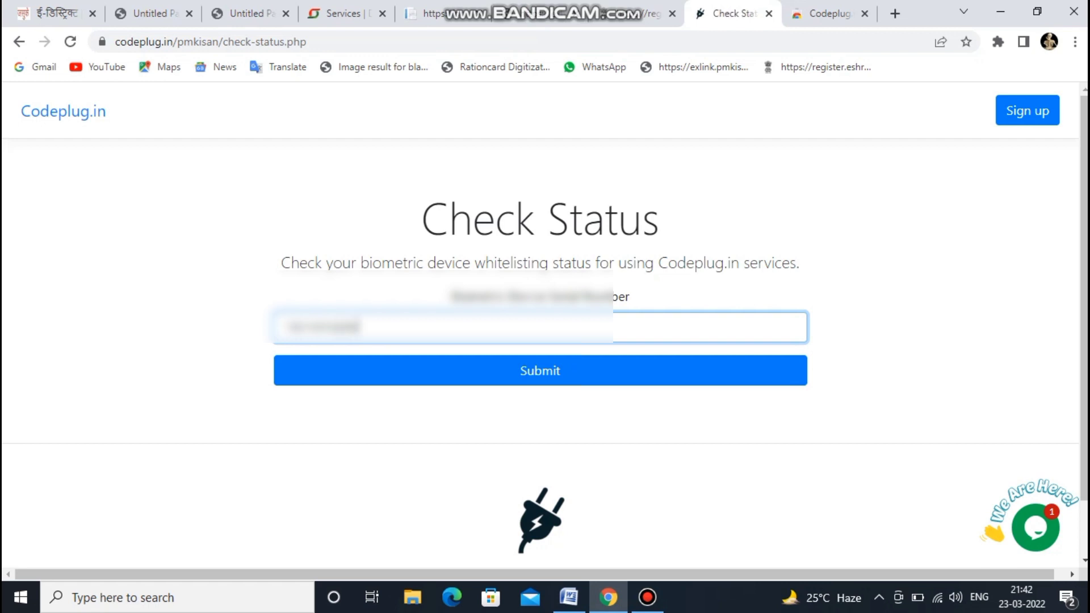
key("Return")
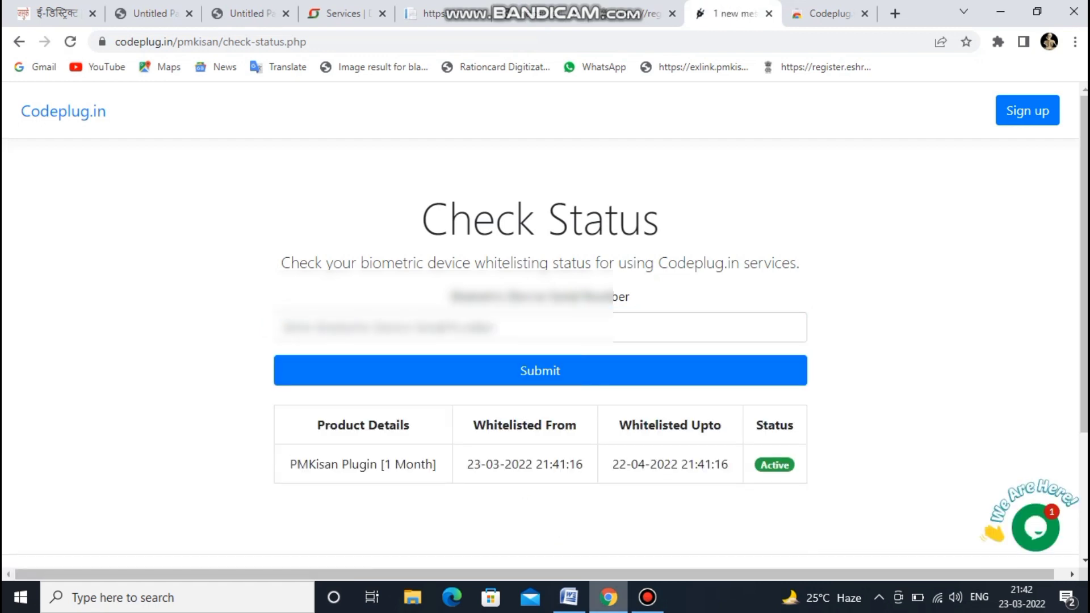
Return to the PM-Kisan Aadhar eKYC tab.
left_click(647, 597)
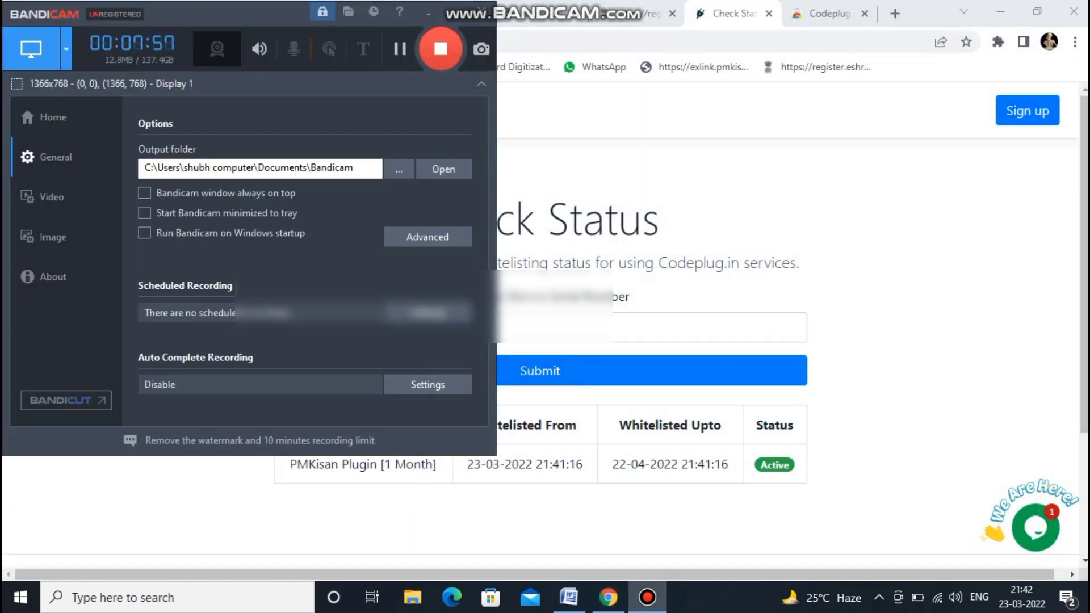
left_click(440, 48)
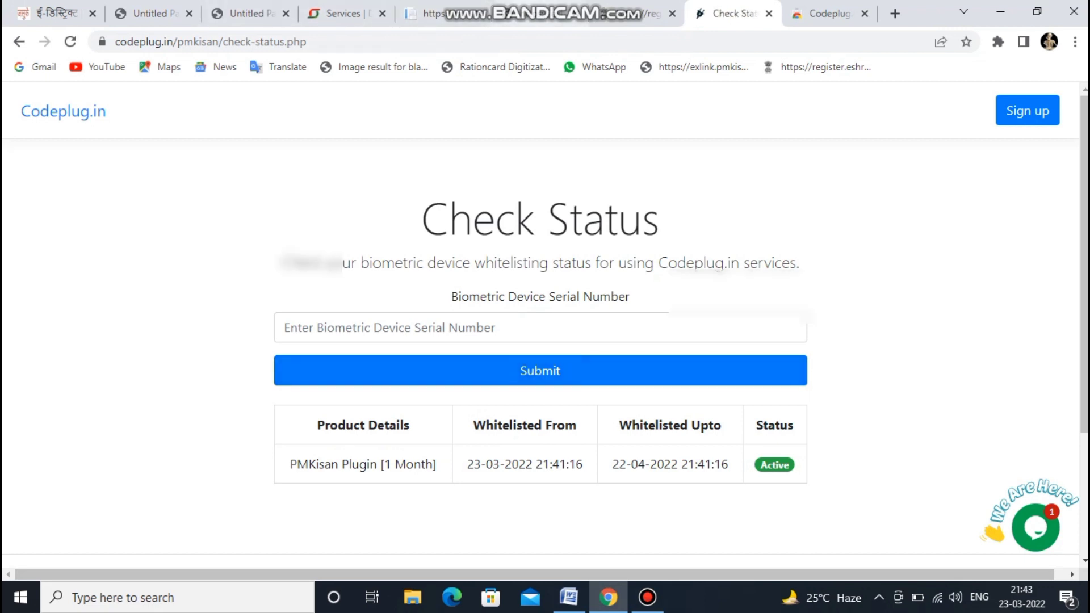
left_click(534, 13)
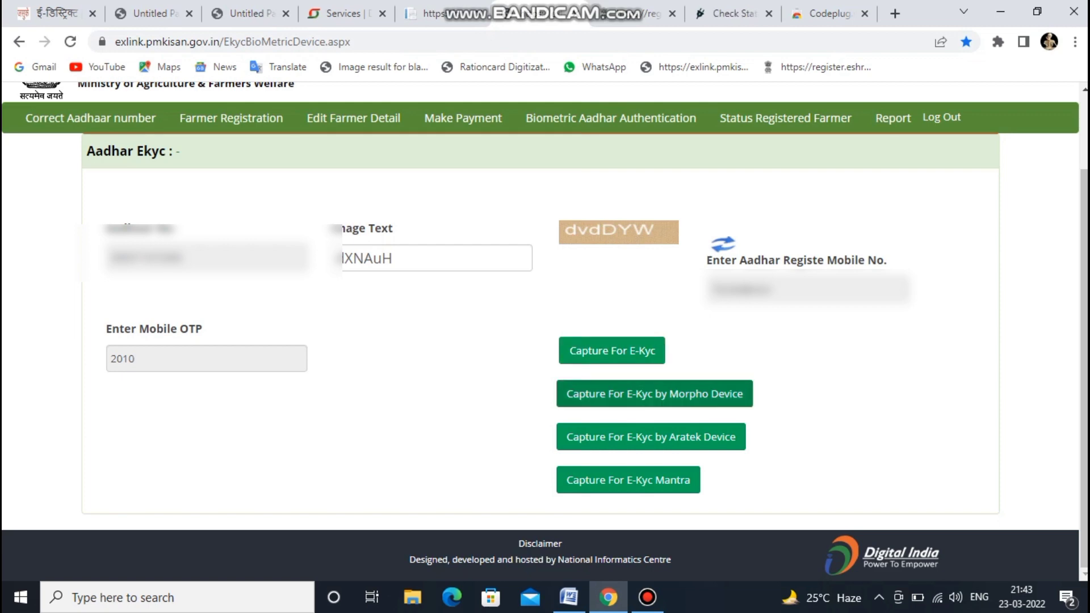
Start the eKYC fingerprint capture with the Morpho device.
left_click(654, 393)
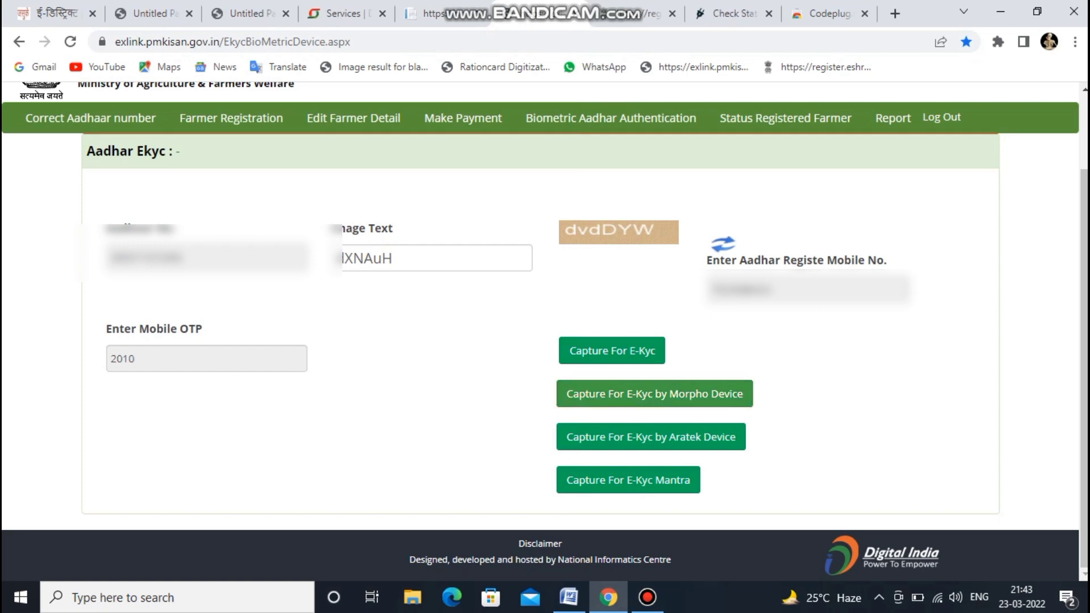